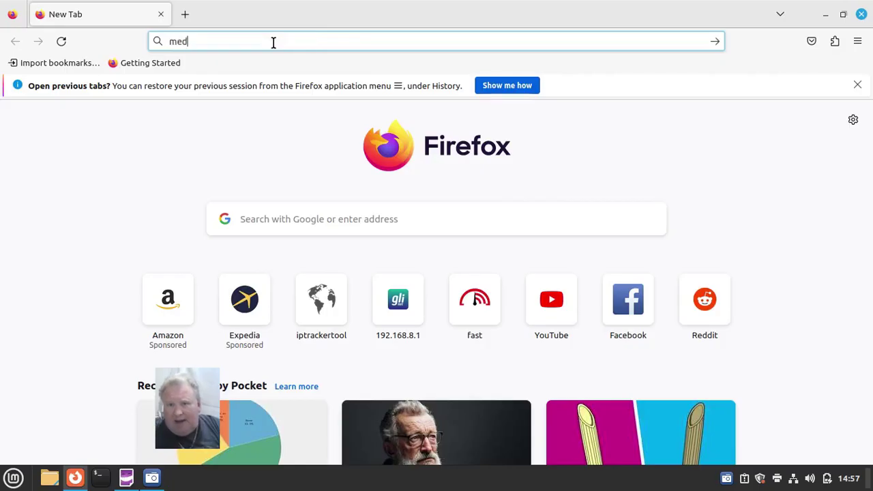
Load medicatusb.com in Firefox's address bar
{"action": "type", "text": "sb.com"}
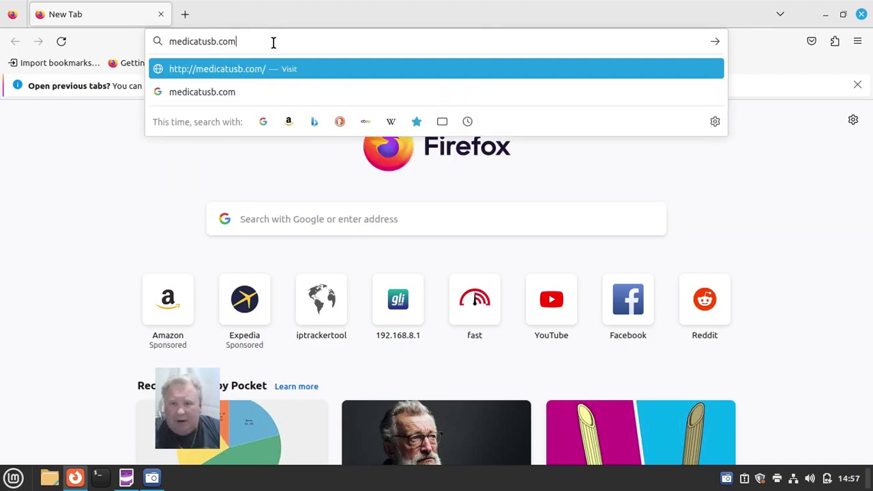
{"action": "key", "text": "Return"}
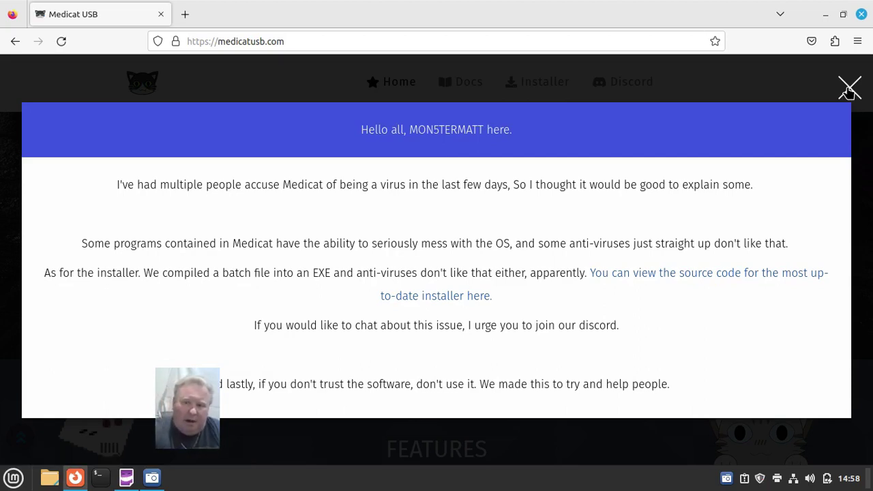
Dismiss the antivirus notice and download the Linux installer from the Installer page
{"action": "left_click", "coordinate": [850, 89]}
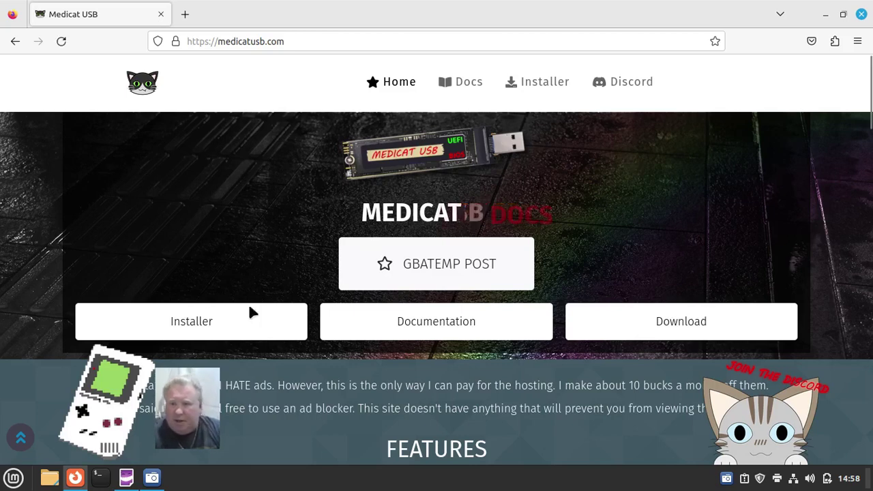
{"action": "left_click", "coordinate": [226, 337]}
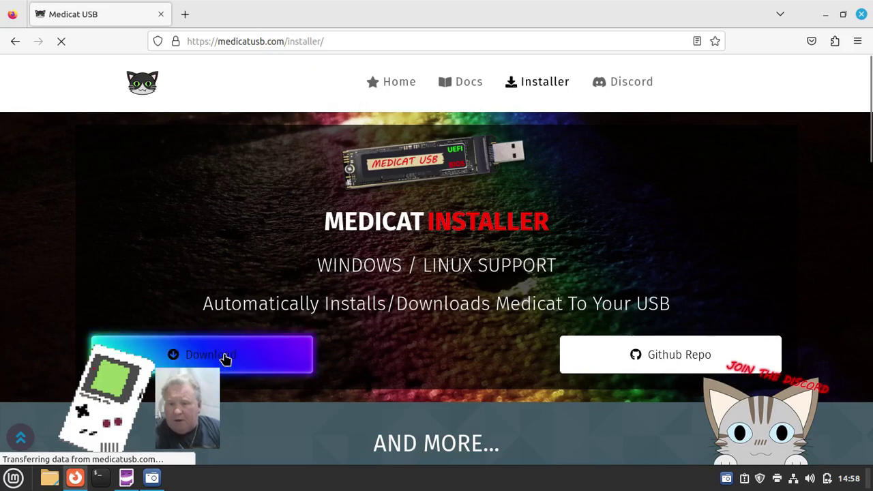
{"action": "left_click", "coordinate": [226, 358]}
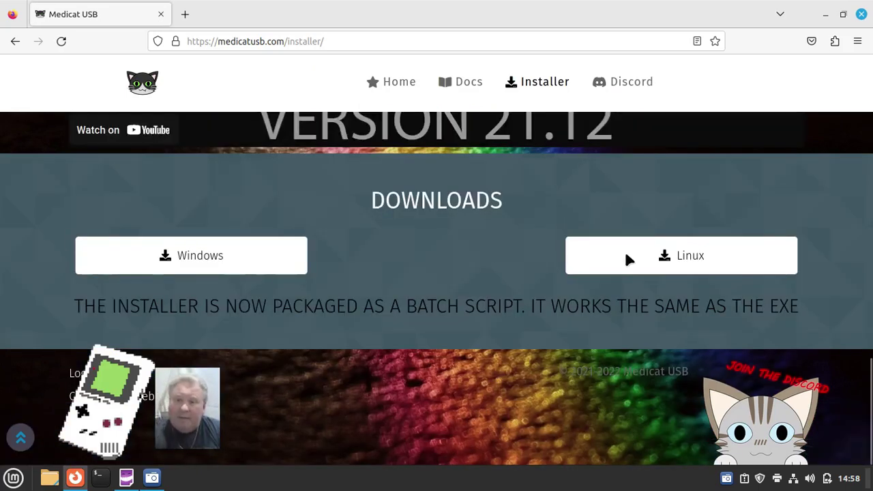
{"action": "left_click", "coordinate": [678, 268]}
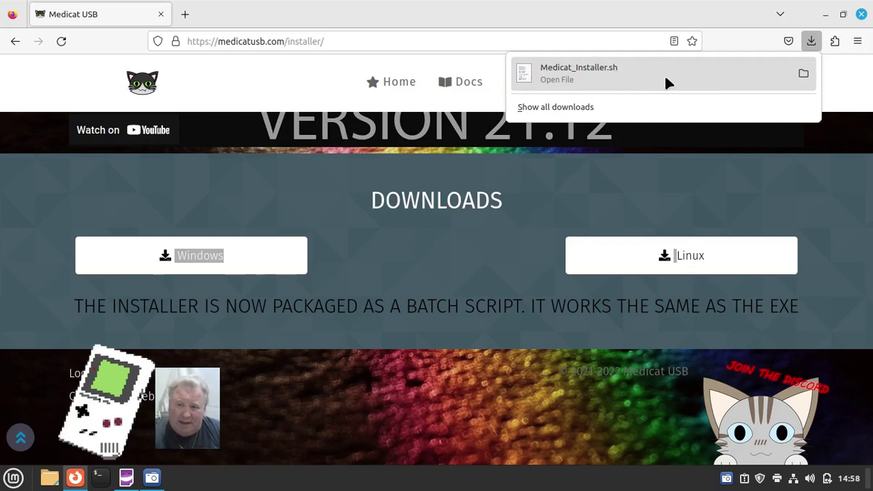
Open Medicat_Installer.sh from the Downloads folder in Xed, scroll through it, then close it
{"action": "left_click", "coordinate": [802, 78]}
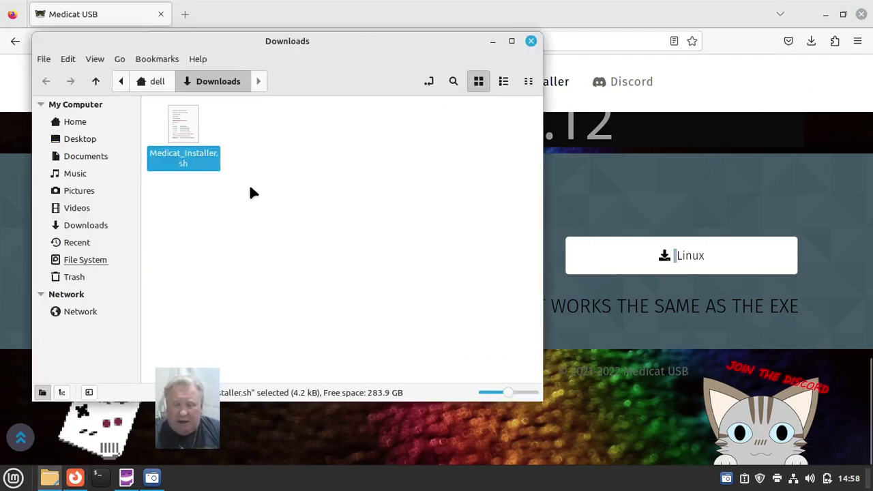
{"action": "double_click", "coordinate": [185, 123]}
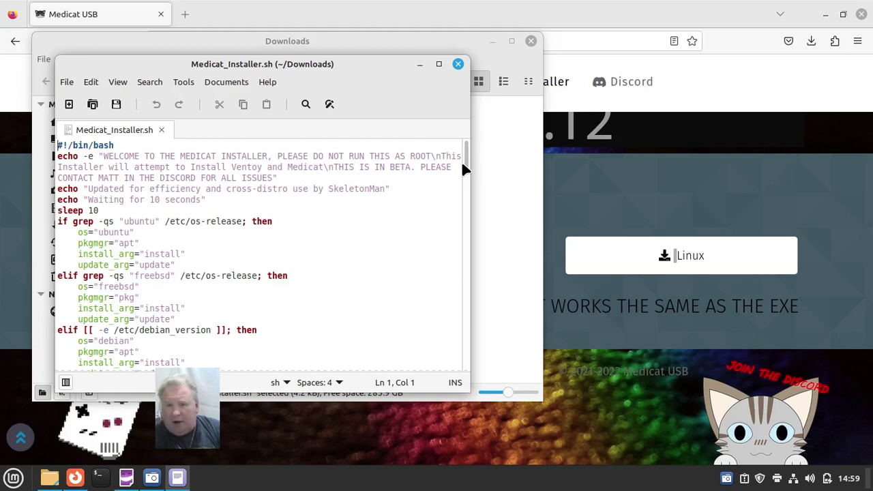
{"action": "left_click_drag", "start_coordinate": [462, 164], "coordinate": [464, 377]}
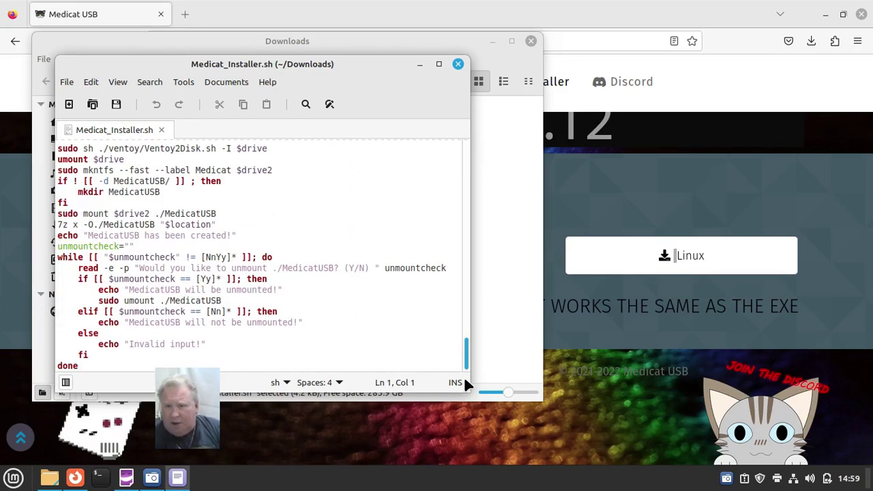
{"action": "left_click", "coordinate": [460, 64]}
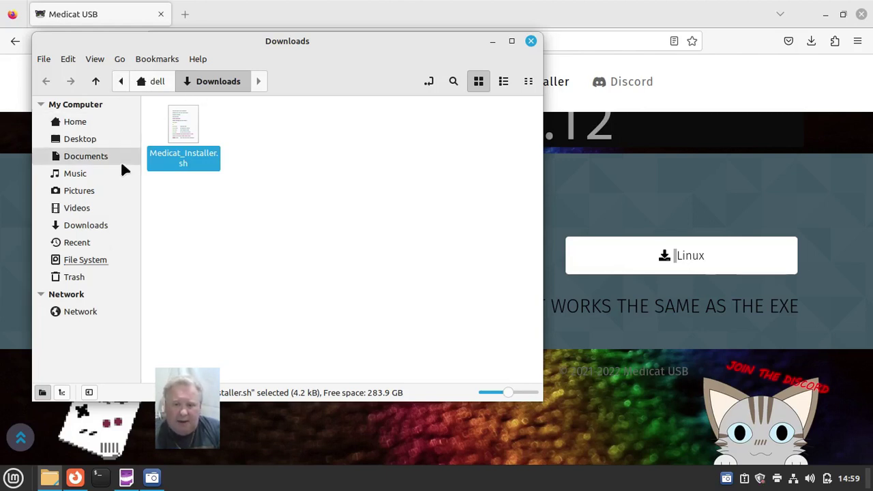
Launch a terminal beside the Downloads folder window, which shows its full path
{"action": "left_click", "coordinate": [98, 479]}
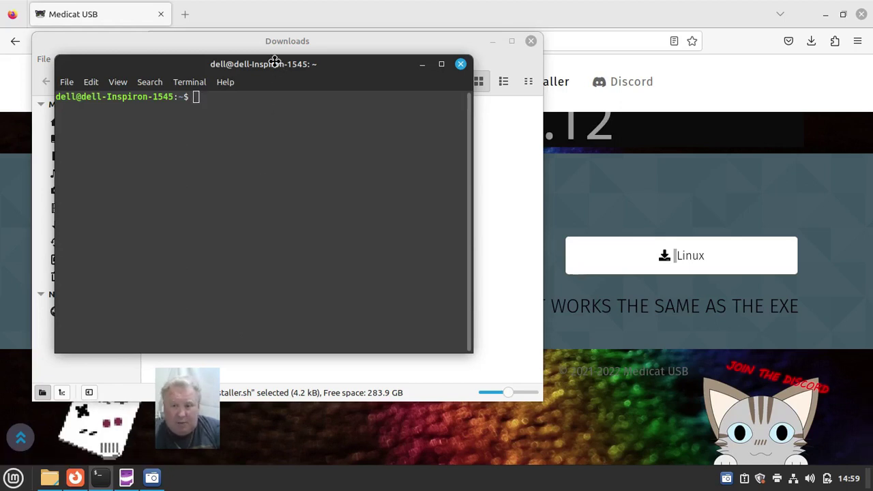
{"action": "left_click_drag", "start_coordinate": [278, 64], "coordinate": [533, 104]}
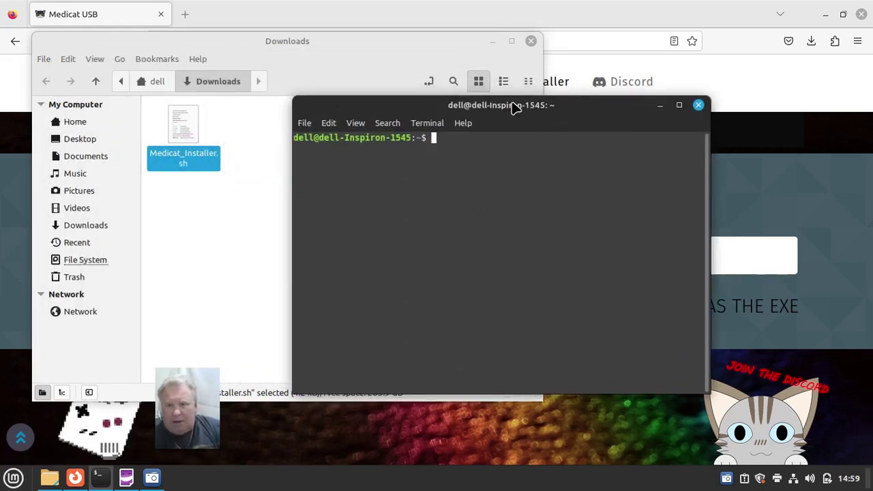
{"action": "left_click", "coordinate": [297, 85]}
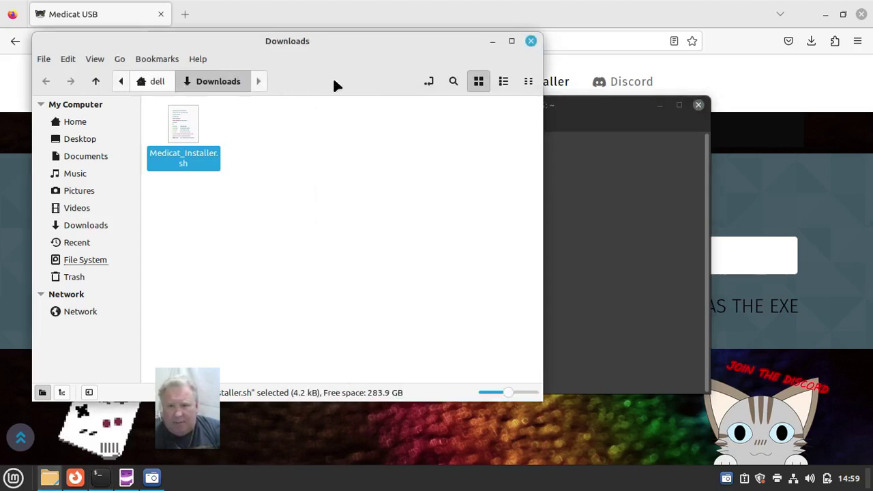
{"action": "left_click", "coordinate": [429, 81]}
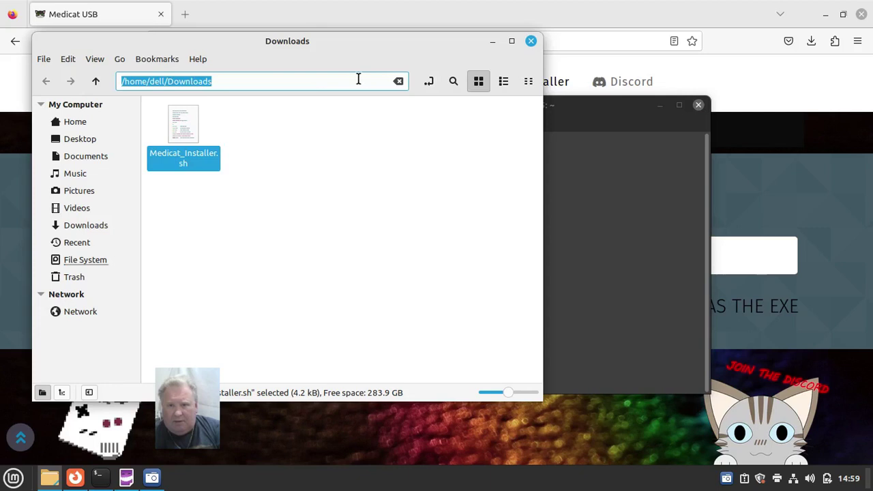
{"action": "left_click", "coordinate": [310, 85]}
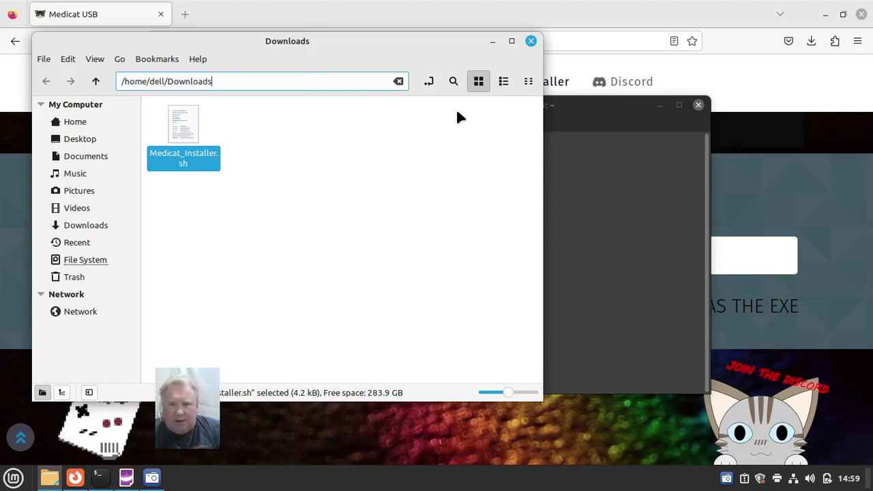
{"action": "left_click", "coordinate": [606, 183]}
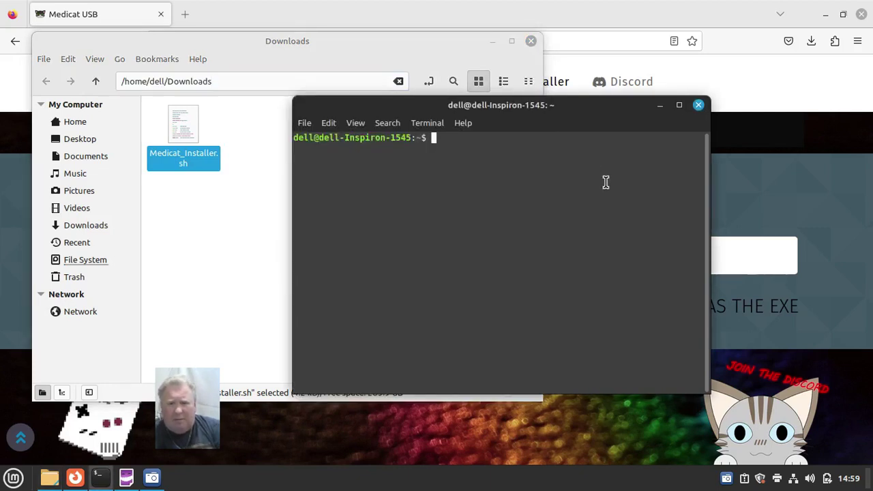
Change into Downloads and list its files with permissions using ls -al
{"action": "type", "text": "cd Downloads/"}
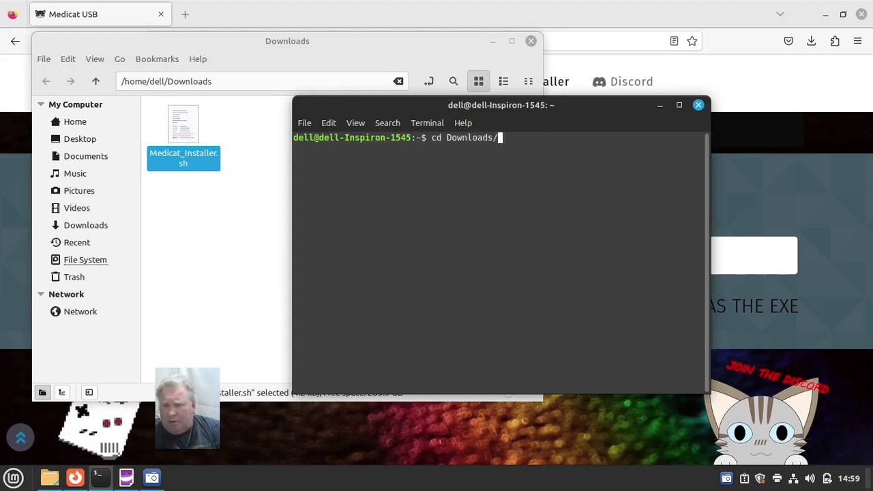
{"action": "key", "text": "Return"}
{"action": "type", "text": "ls"}
{"action": "key", "text": "Return"}
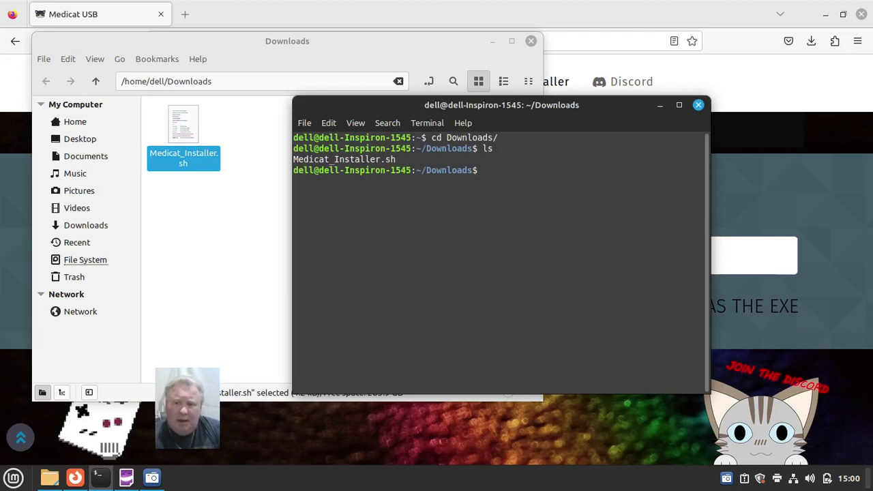
{"action": "type", "text": "ls -al"}
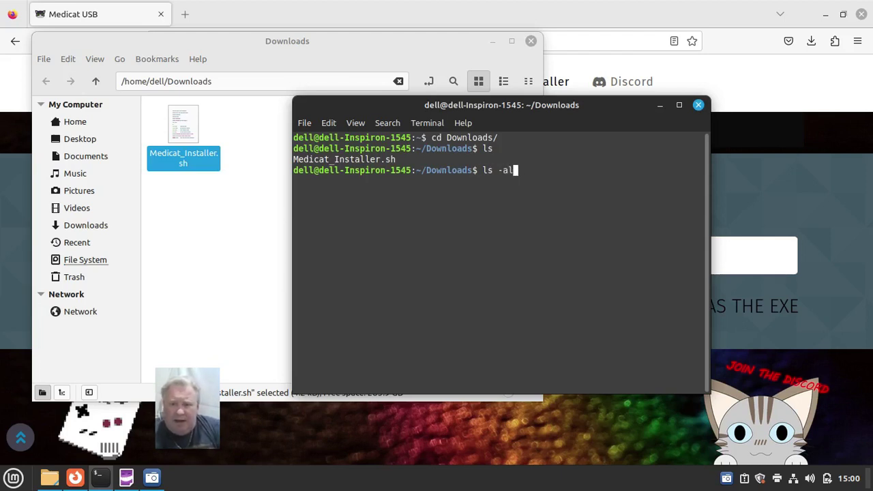
{"action": "key", "text": "Return"}
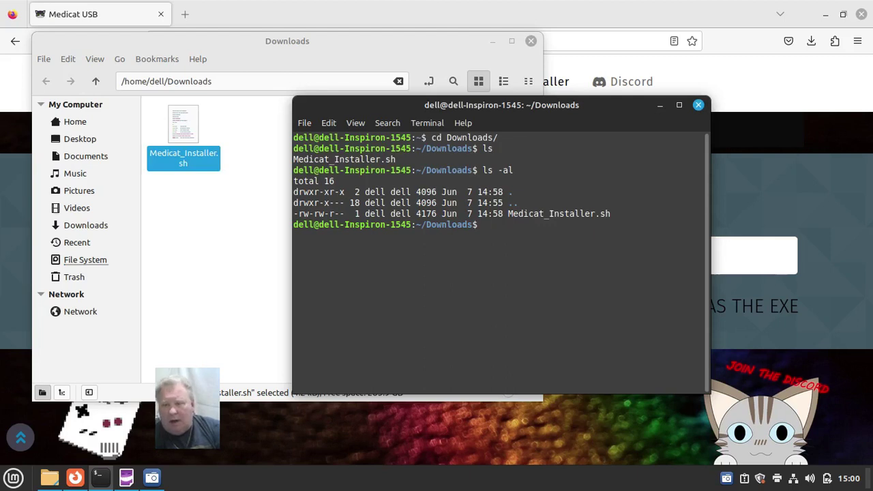
Apply chmod 755 to Medicat_Installer.sh, confirm -rwxr-xr-x, and type ./Medicat_Installer.sh
{"action": "type", "text": "ch"}
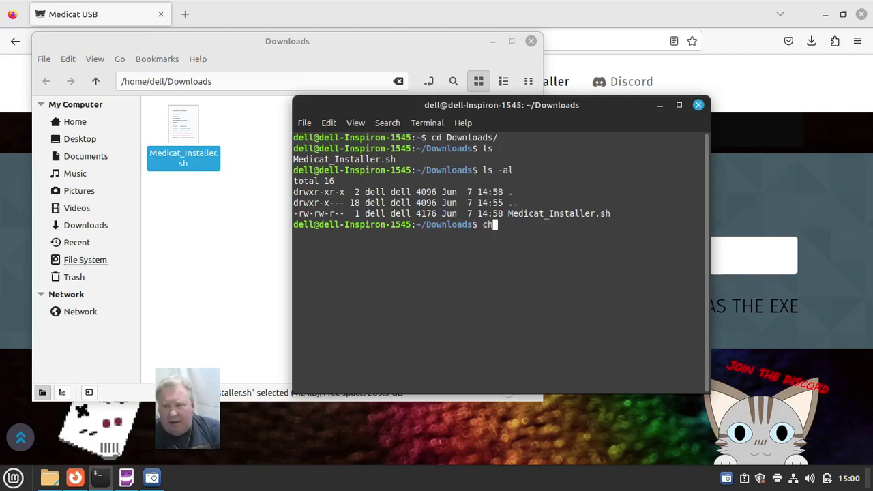
{"action": "type", "text": "mod 75"}
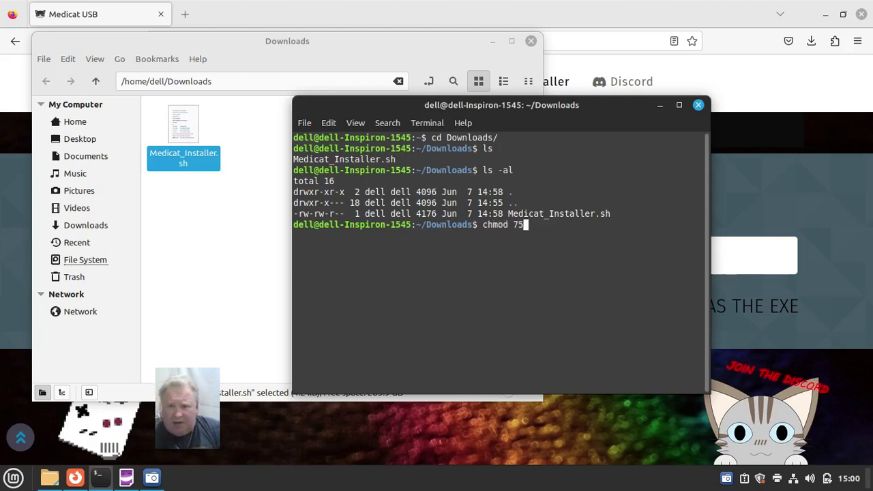
{"action": "type", "text": "5 M"}
{"action": "key", "text": "Tab"}
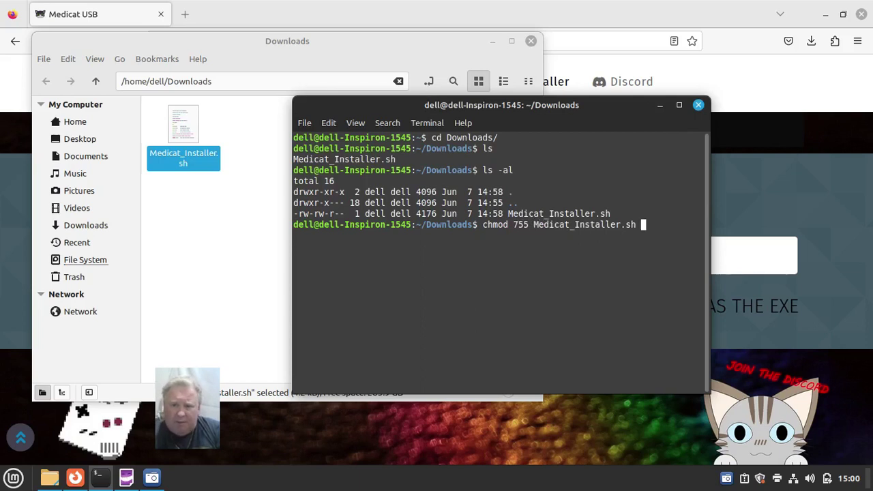
{"action": "key", "text": "Return"}
{"action": "type", "text": "ls -a"}
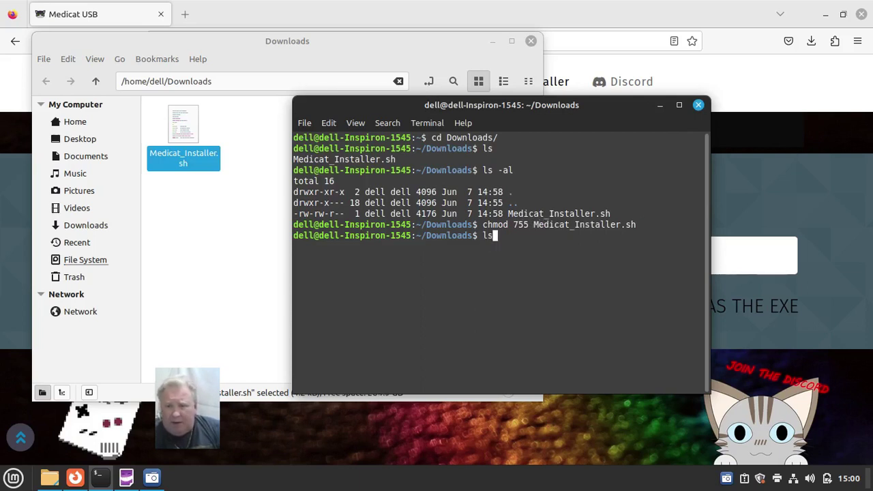
{"action": "type", "text": "l"}
{"action": "key", "text": "Return"}
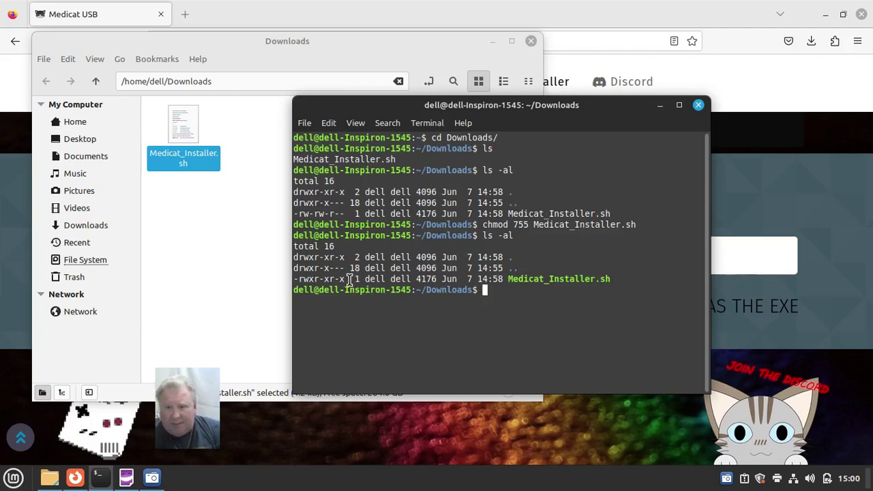
{"action": "left_click_drag", "start_coordinate": [339, 279], "coordinate": [345, 279]}
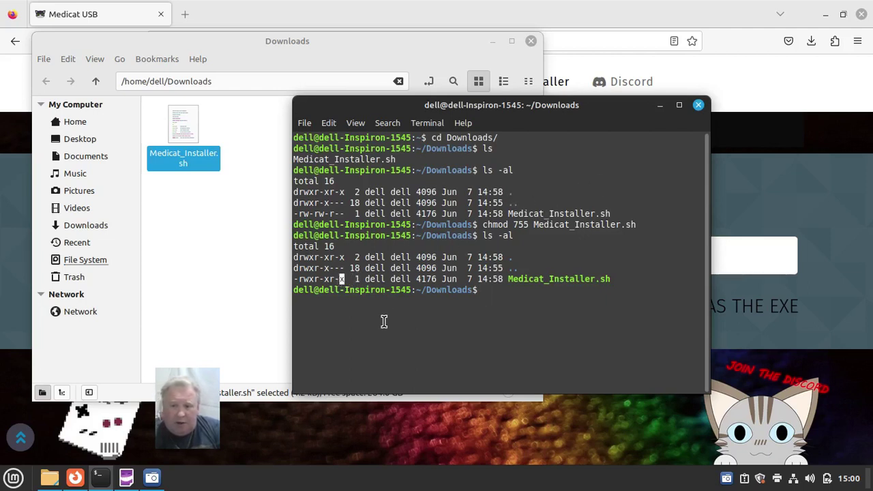
{"action": "left_click", "coordinate": [532, 307]}
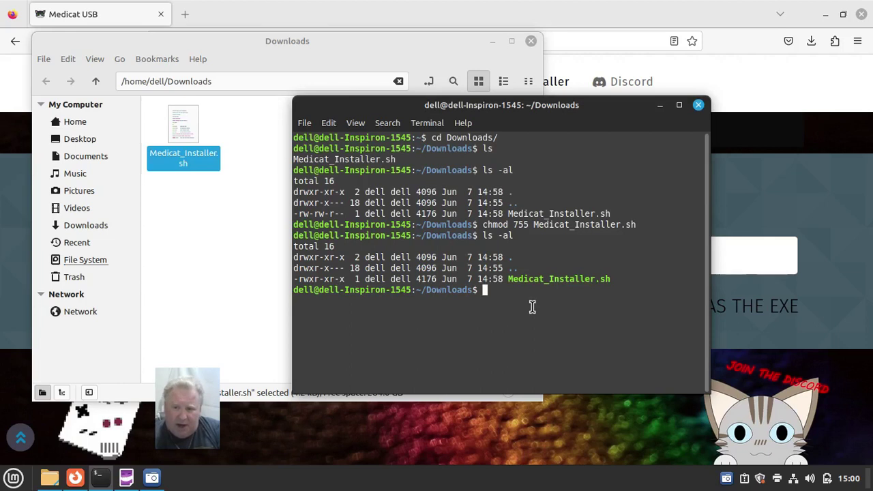
{"action": "type", "text": "./M"}
{"action": "key", "text": "Tab"}
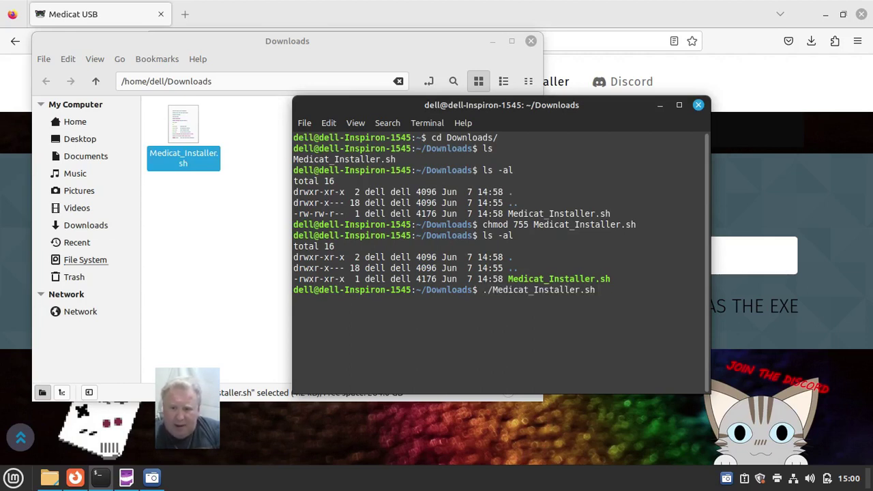
Run the installer, enter the sudo password, and accept installing aria2 with y
{"action": "key", "text": "Return"}
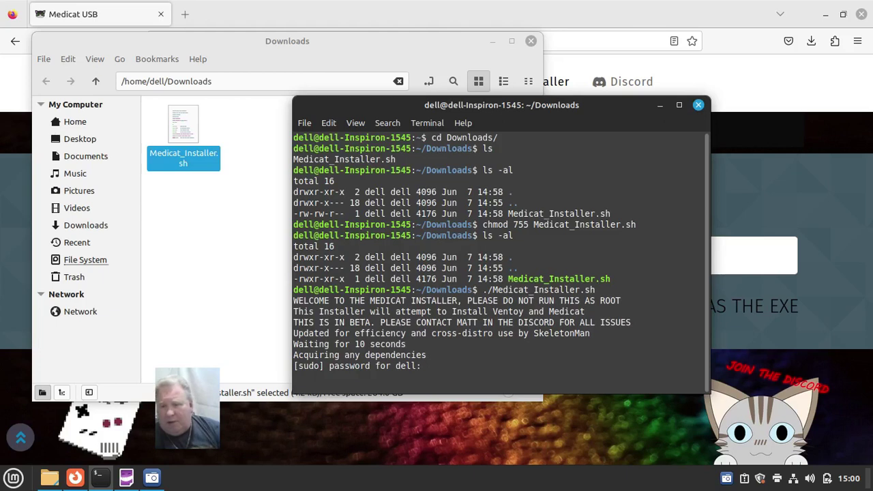
{"action": "type", "text": "****"}
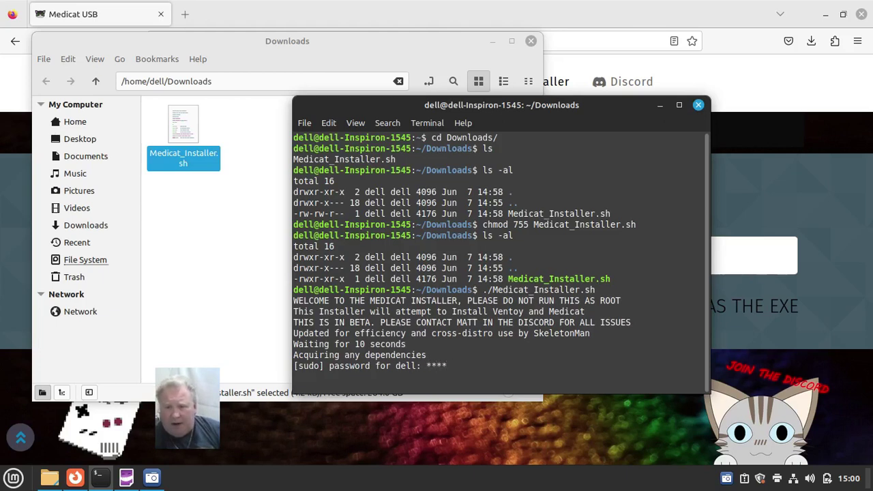
{"action": "key", "text": "Return"}
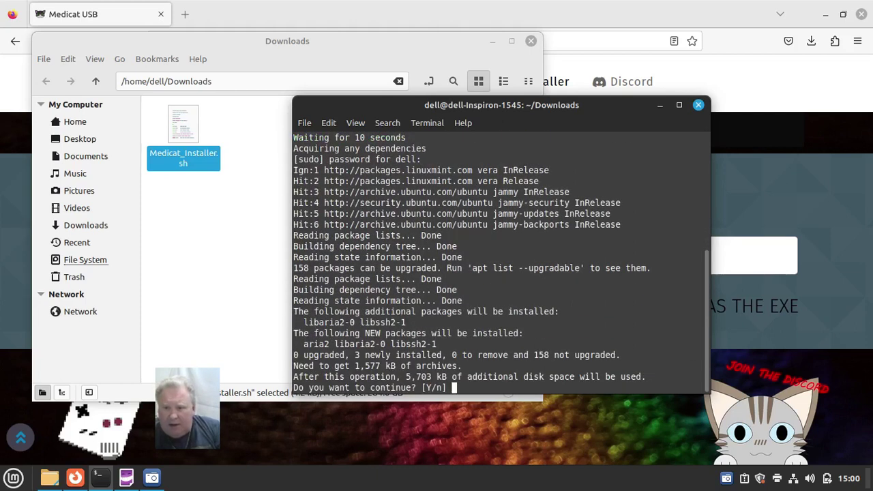
{"action": "type", "text": "y"}
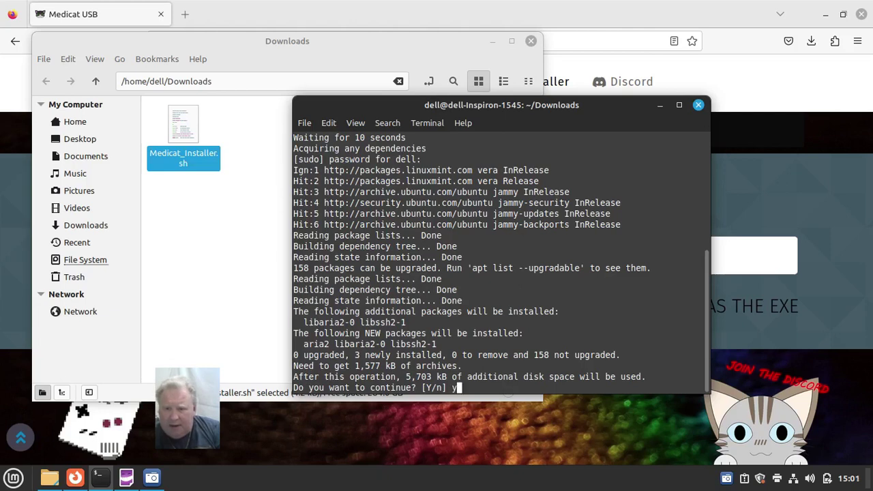
{"action": "key", "text": "Return"}
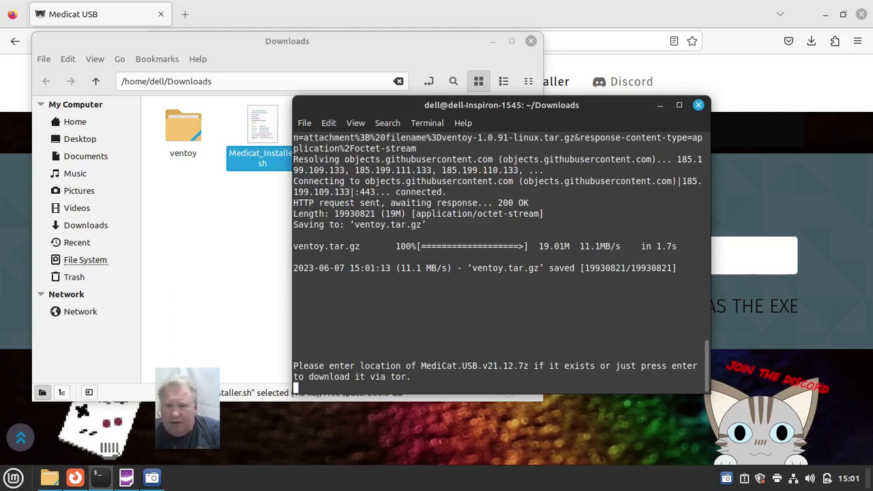
Leave the location blank so the installer downloads MediCat.USB.v21.12.7z itself
{"action": "key", "text": "Return"}
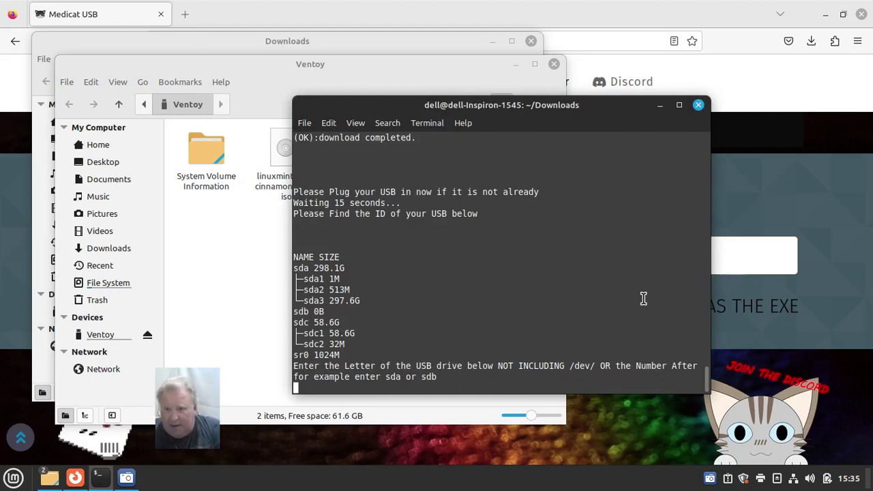
Enter sdc as the target USB drive
{"action": "type", "text": "sdc"}
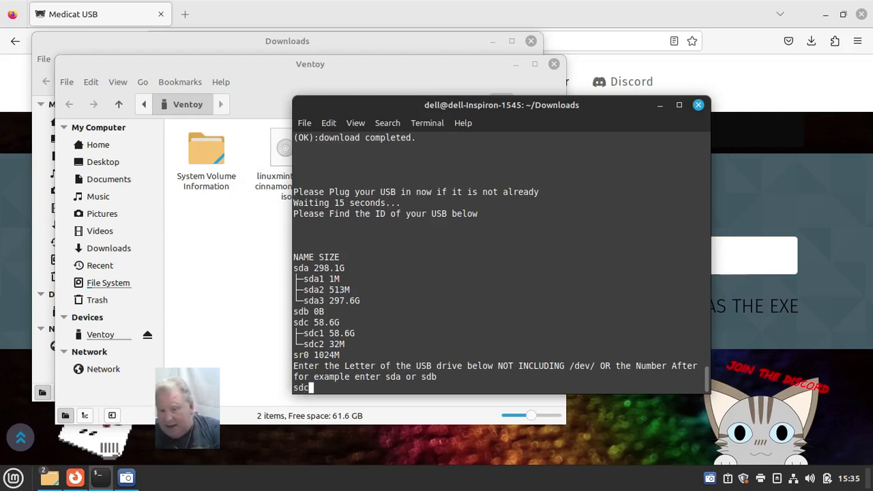
{"action": "key", "text": "BackSpace"}
{"action": "type", "text": "b"}
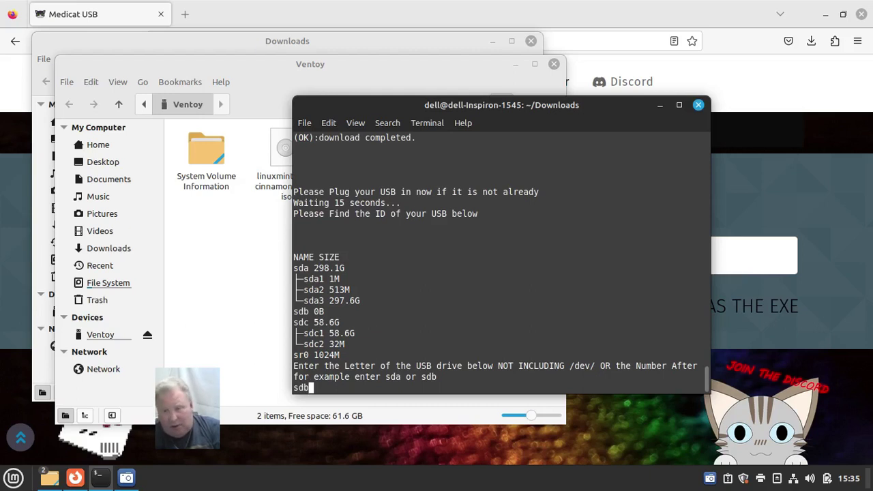
{"action": "key", "text": "BackSpace"}
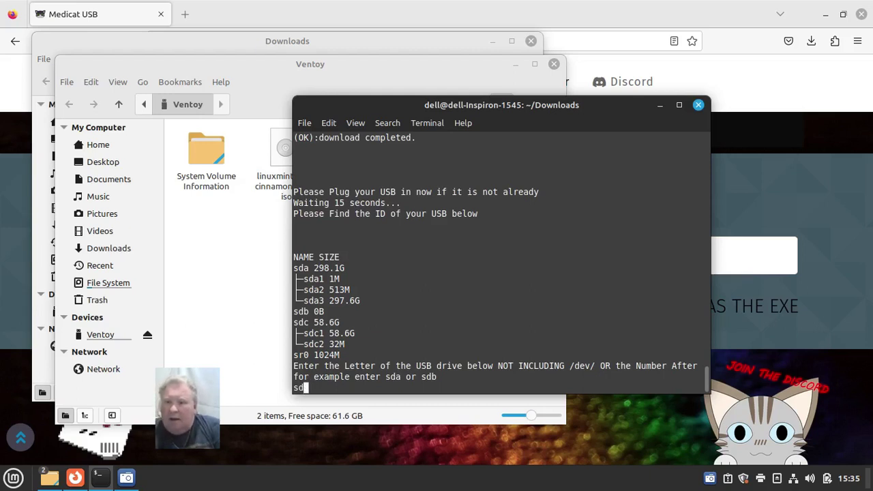
{"action": "type", "text": "c"}
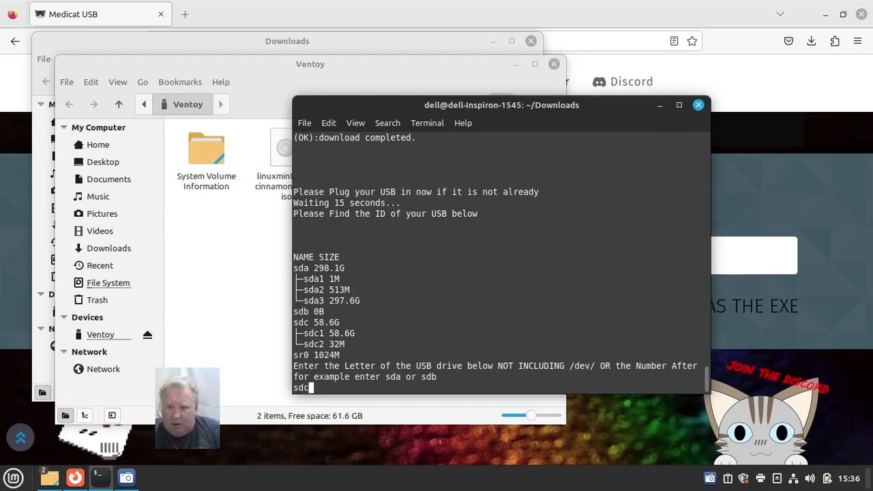
{"action": "key", "text": "Return"}
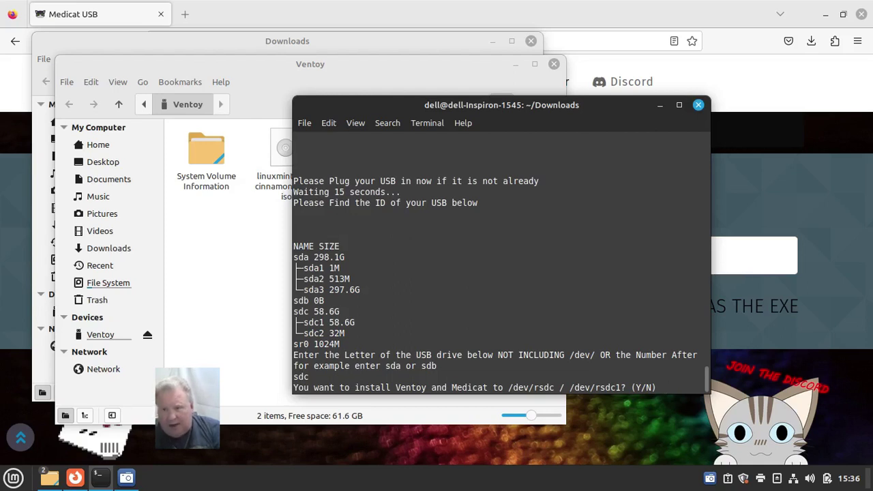
Confirm installing Ventoy and MediCat with y and enter the sudo password
{"action": "type", "text": "y"}
{"action": "key", "text": "Return"}
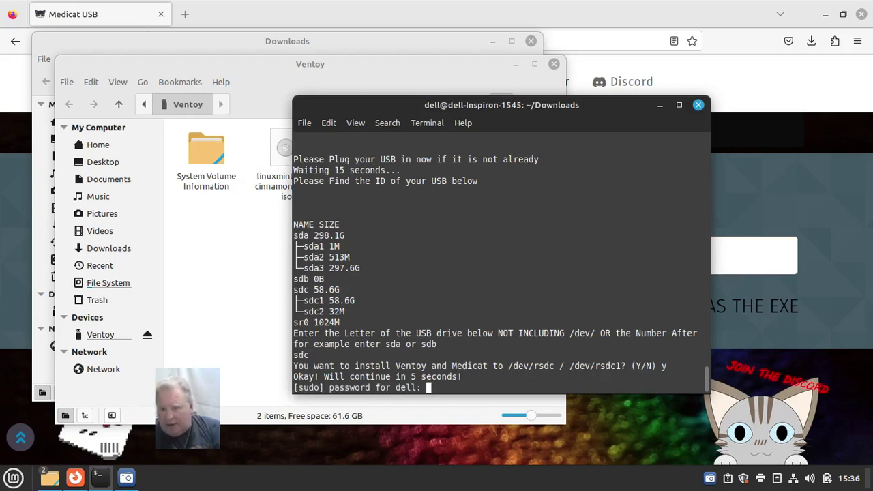
{"action": "type", "text": "****"}
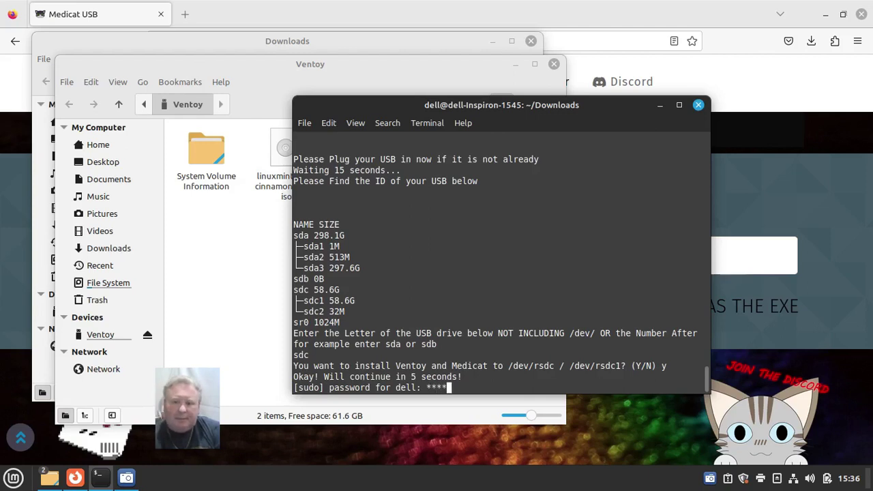
{"action": "key", "text": "Return"}
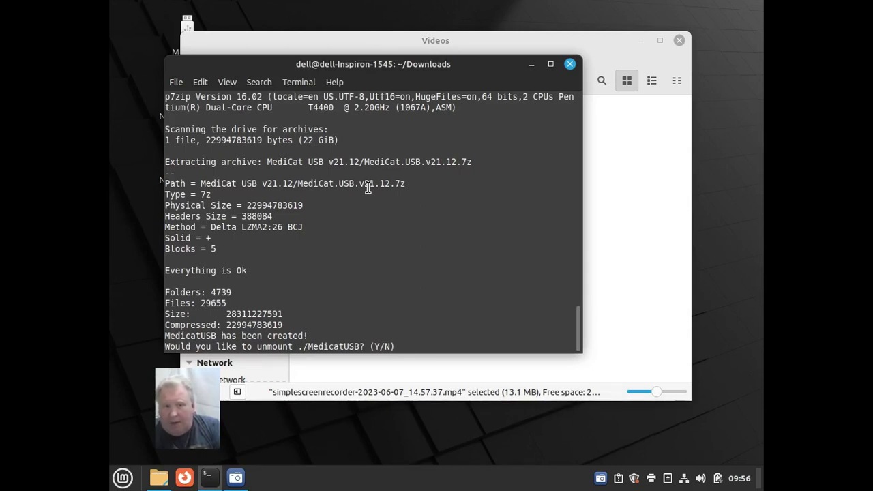
Answer y to unmount MedicatUSB and enter the sudo password
{"action": "type", "text": "y"}
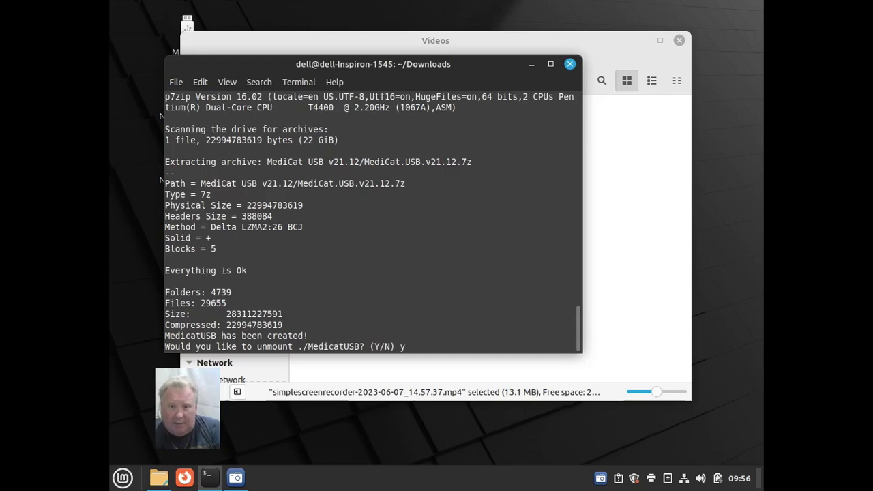
{"action": "key", "text": "Return"}
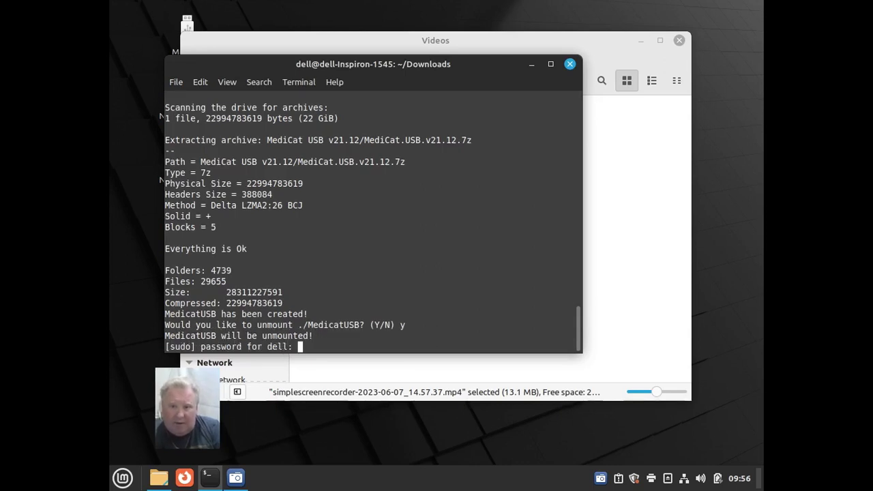
{"action": "type", "text": "****"}
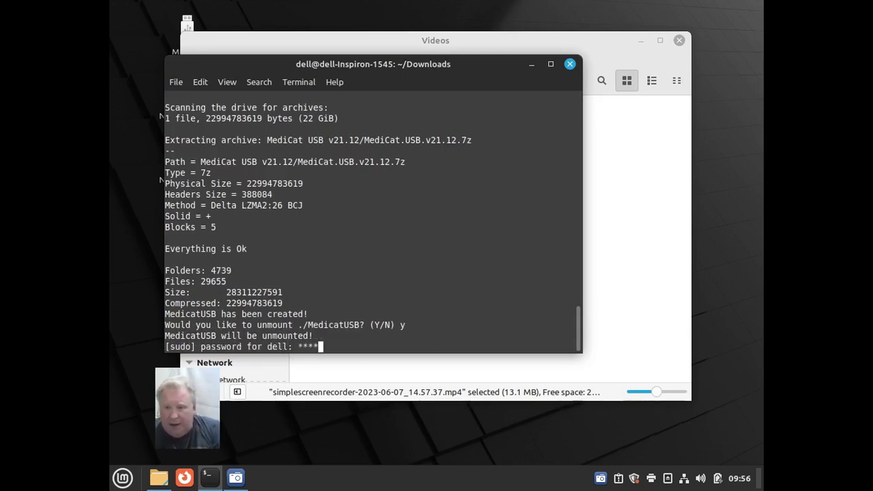
{"action": "key", "text": "Return"}
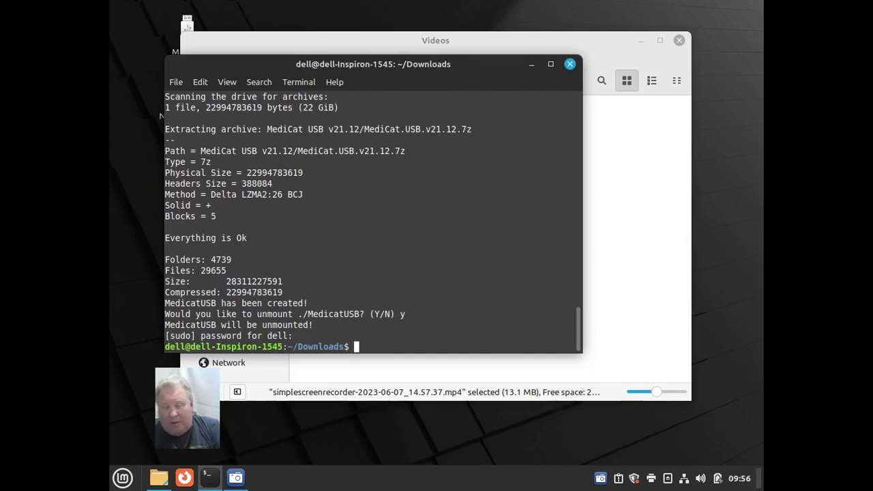